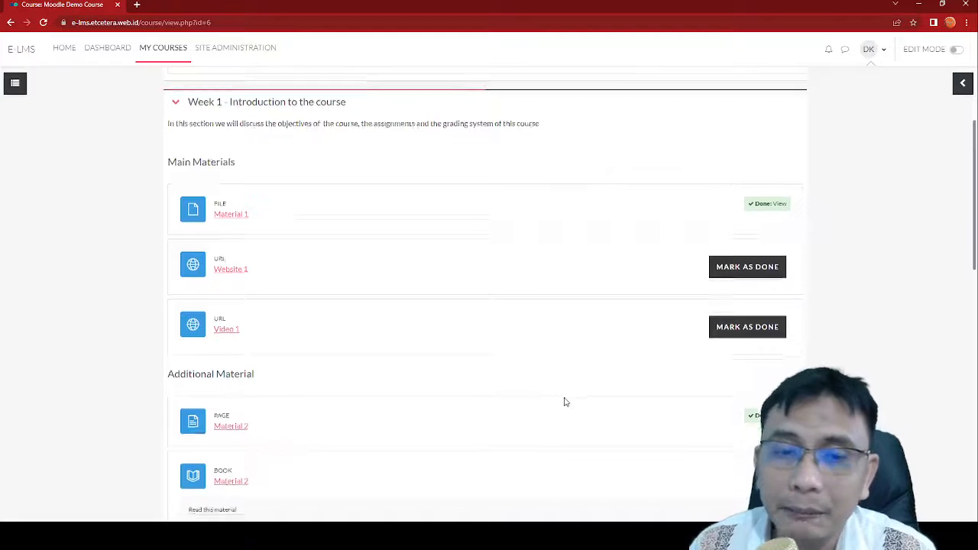
# Turn on edit mode for the Moodle Demo Course after reviewing its weekly sections.
pyautogui.scroll(-2, 566, 403)
pyautogui.scroll(-2, 566, 290)
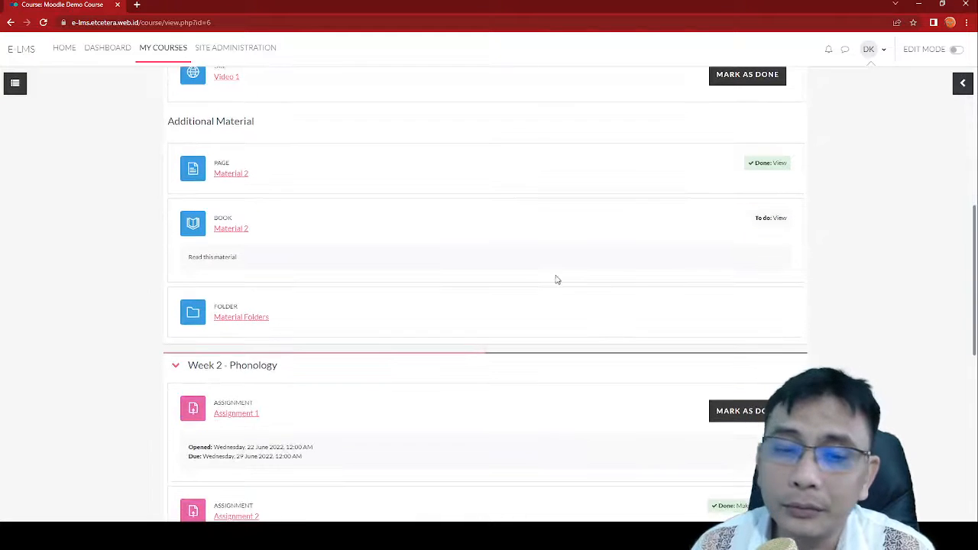
pyautogui.scroll(-1, 556, 280)
pyautogui.scroll(-1, 556, 280)
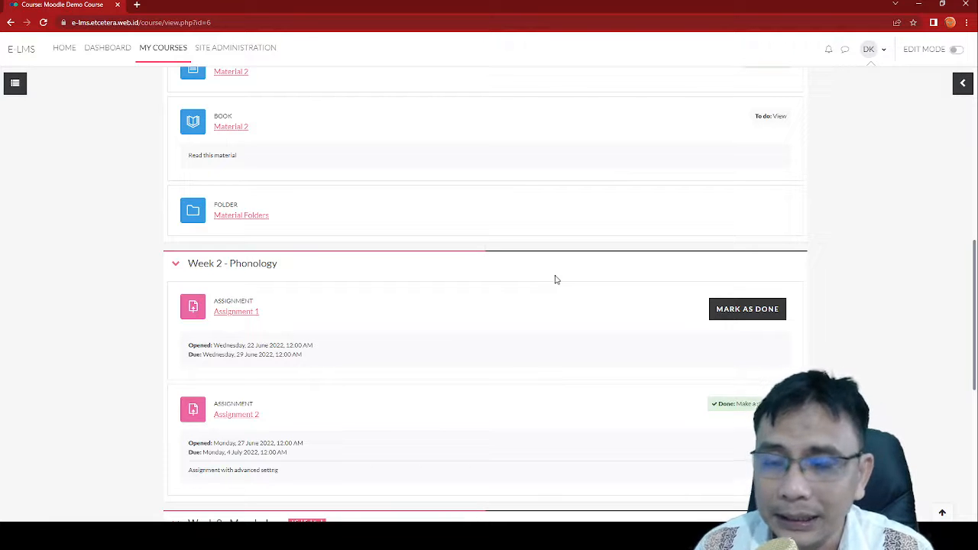
pyautogui.scroll(-2, 459, 331)
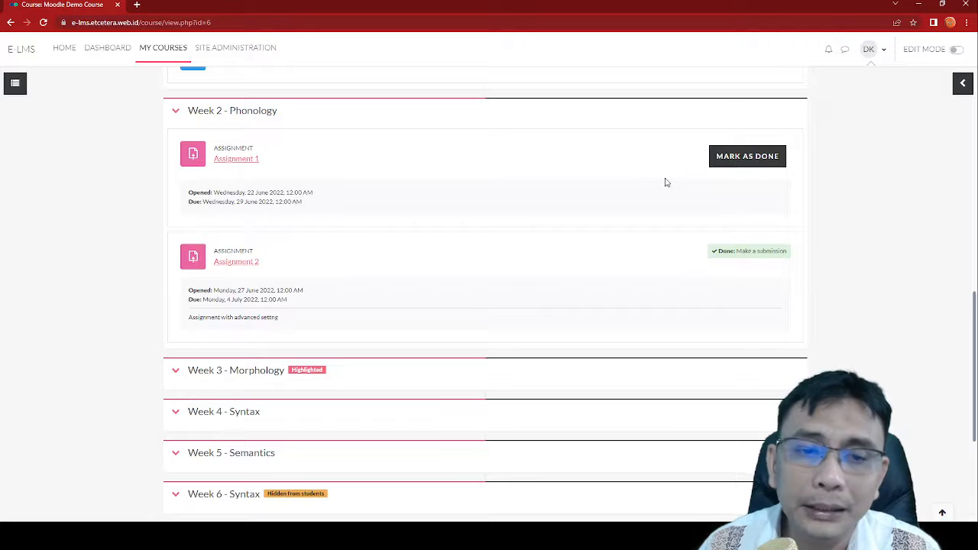
pyautogui.click(961, 51)
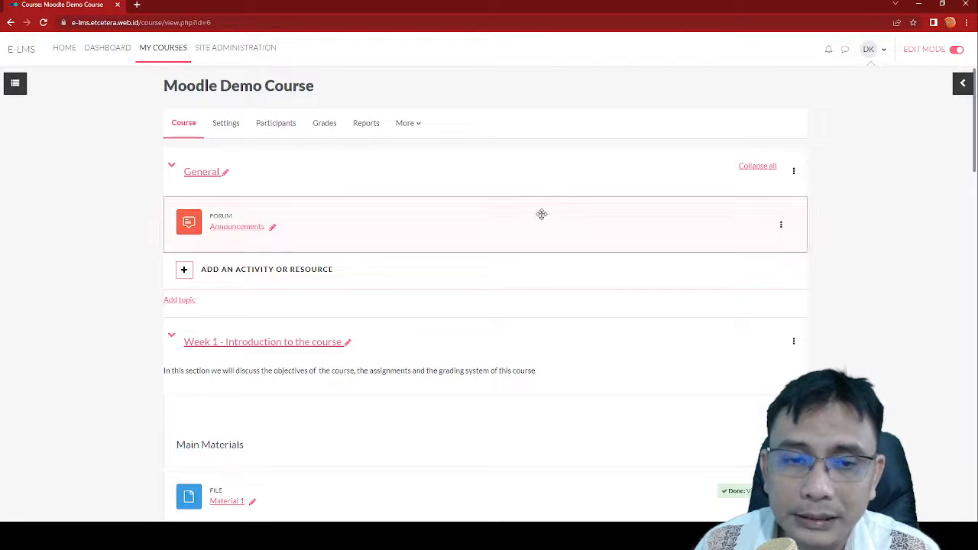
# Add a new Quiz activity to the Week 2 - Phonology section.
pyautogui.scroll(-2, 387, 328)
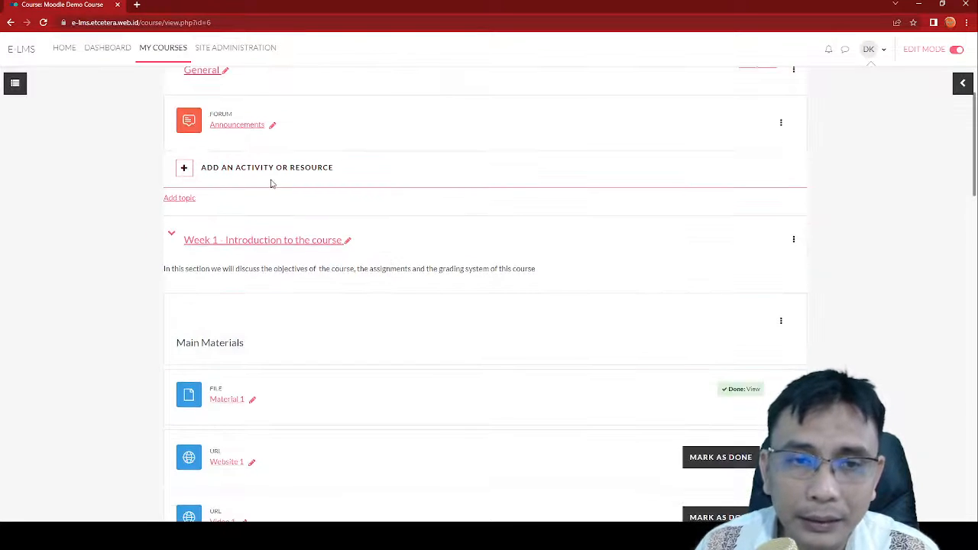
pyautogui.scroll(-10, 321, 262)
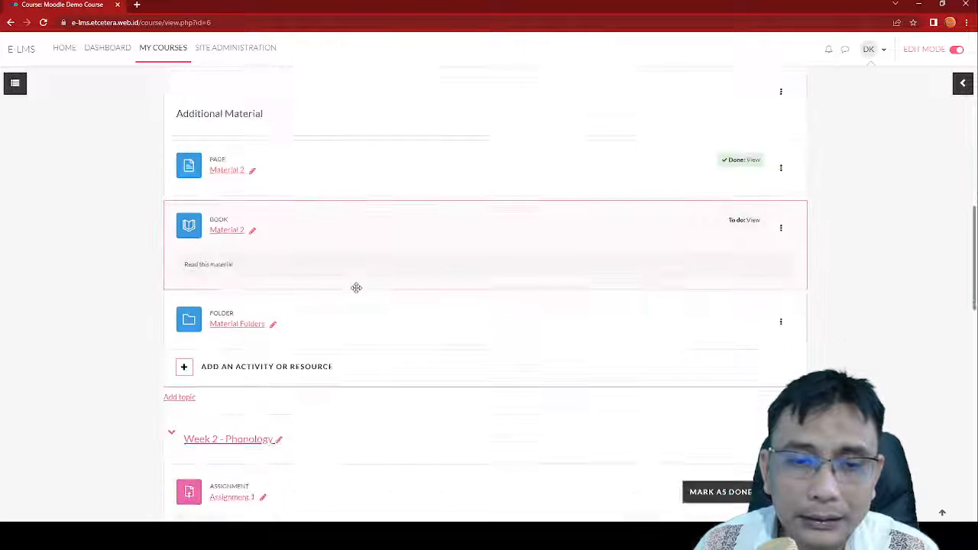
pyautogui.scroll(-4, 299, 297)
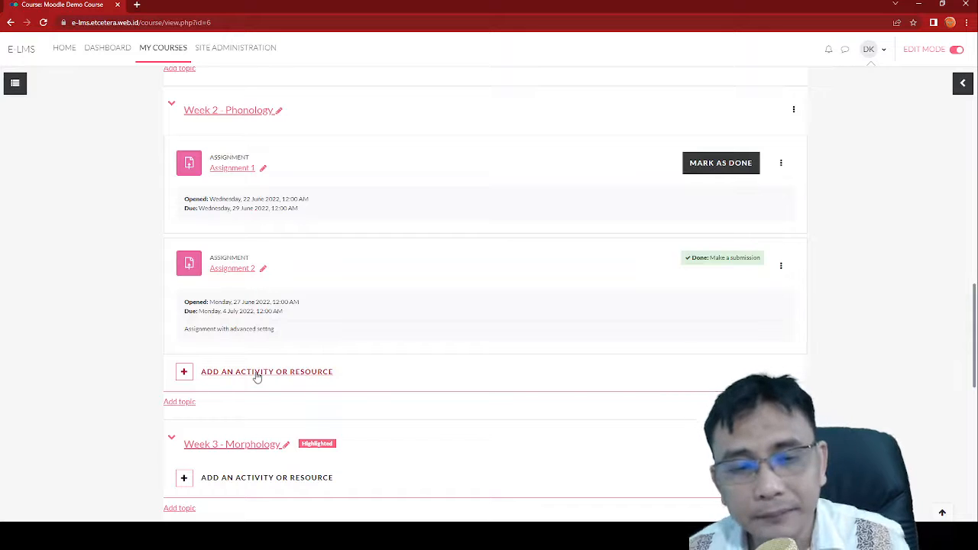
pyautogui.click(257, 372)
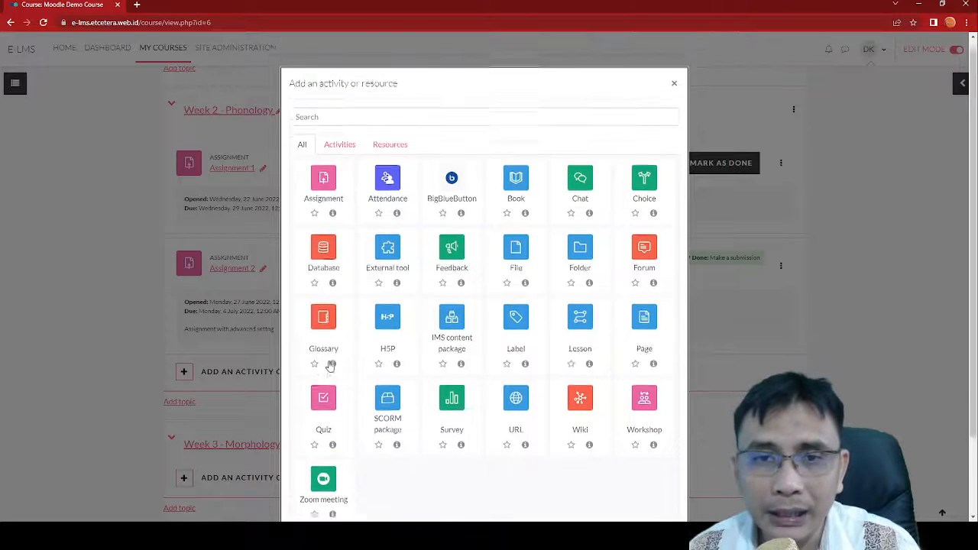
pyautogui.click(339, 157)
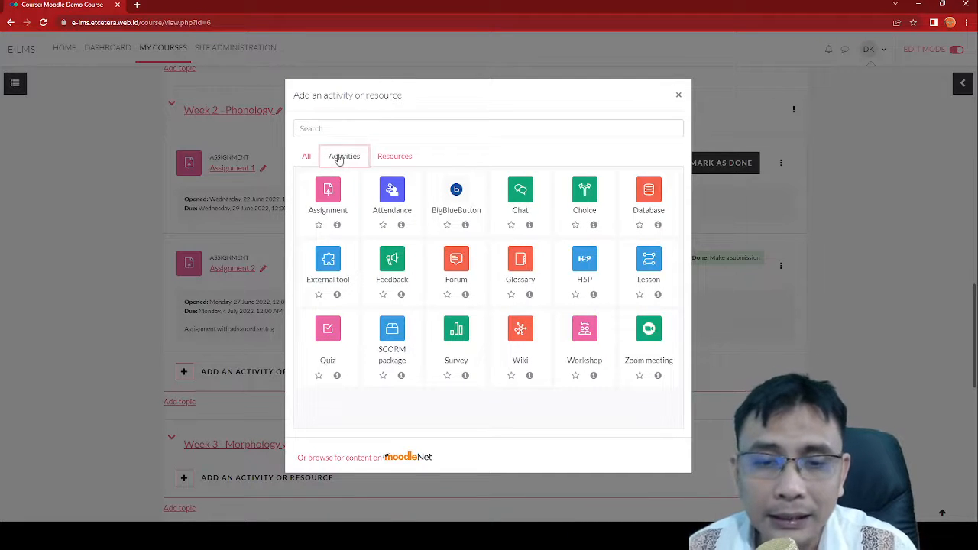
pyautogui.click(337, 333)
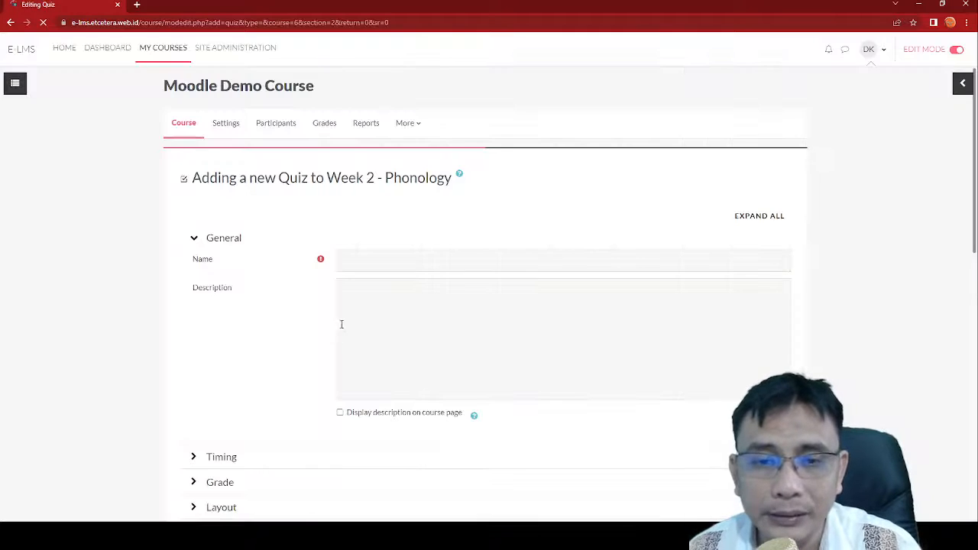
# Name the new quiz "Quiz 1" and leave its description empty.
pyautogui.click(394, 264)
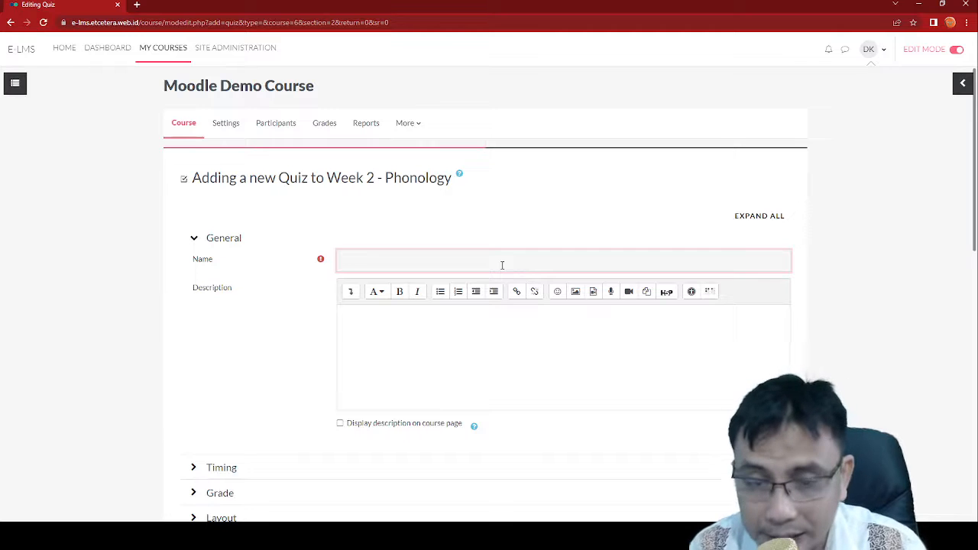
pyautogui.write('Q')
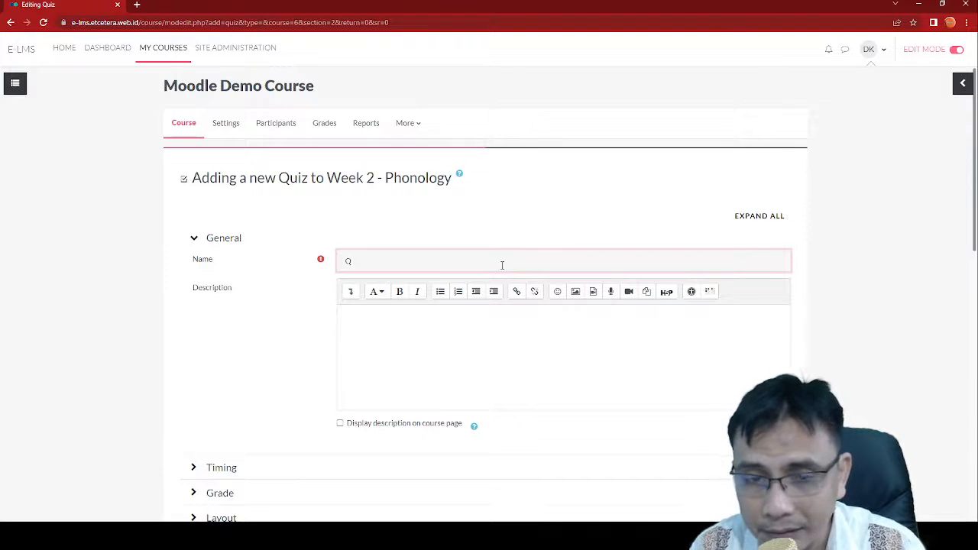
pyautogui.write('uiz 1')
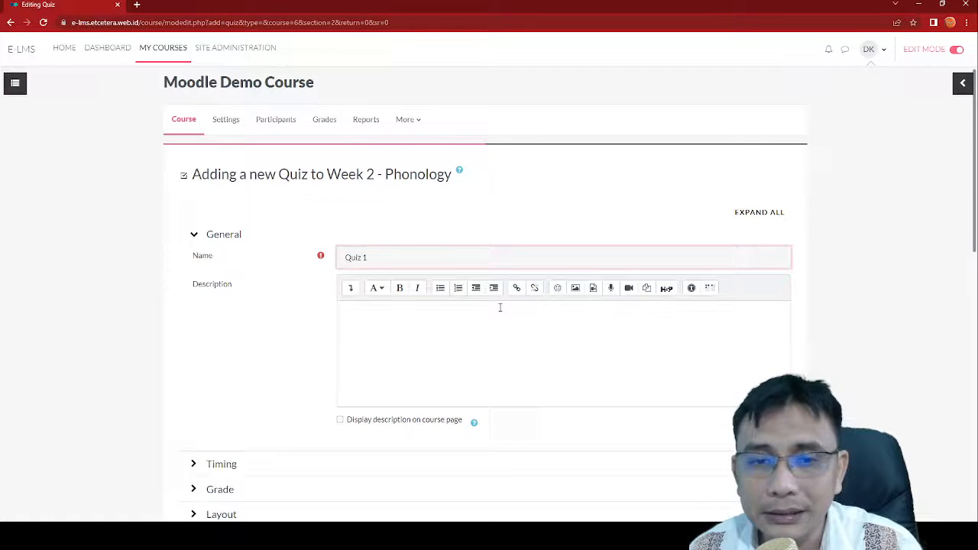
pyautogui.scroll(-2, 433, 283)
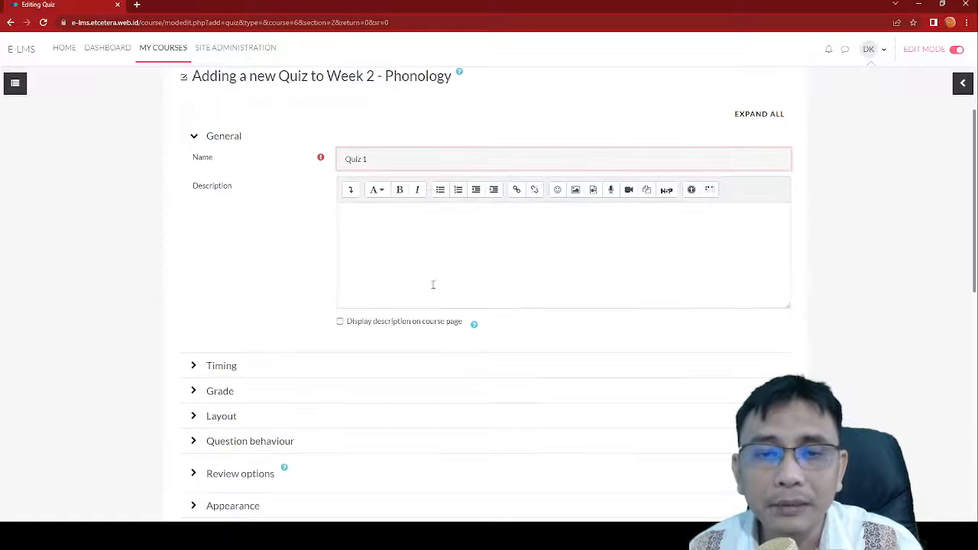
pyautogui.click(441, 248)
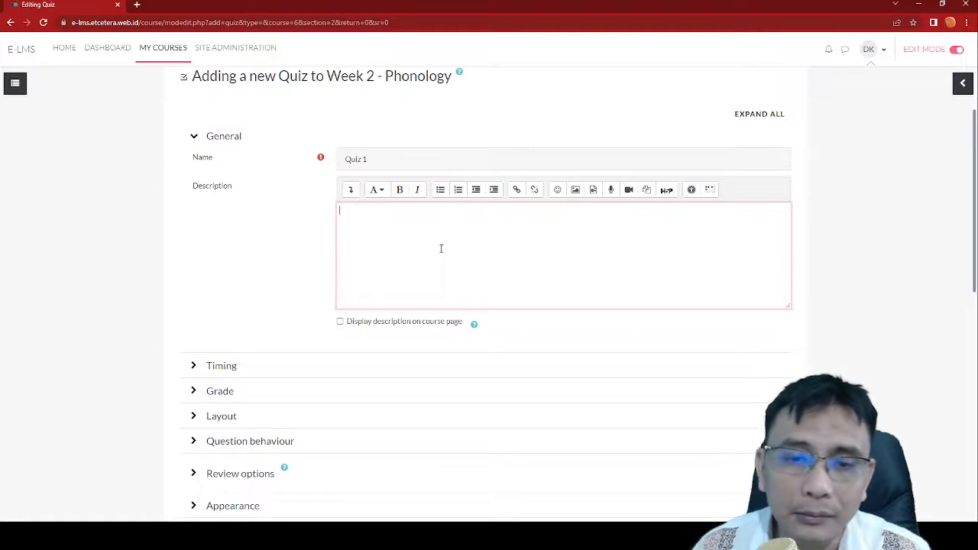
# Enable the quiz's opening time in the Timing settings and set it to 27 June 2022, 16:00.
pyautogui.scroll(-2, 441, 248)
pyautogui.click(226, 269)
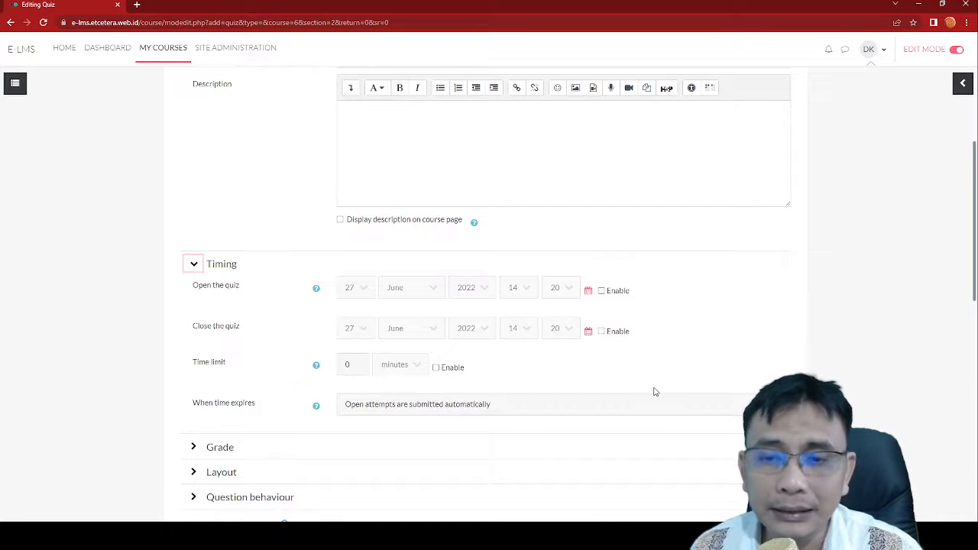
pyautogui.click(602, 292)
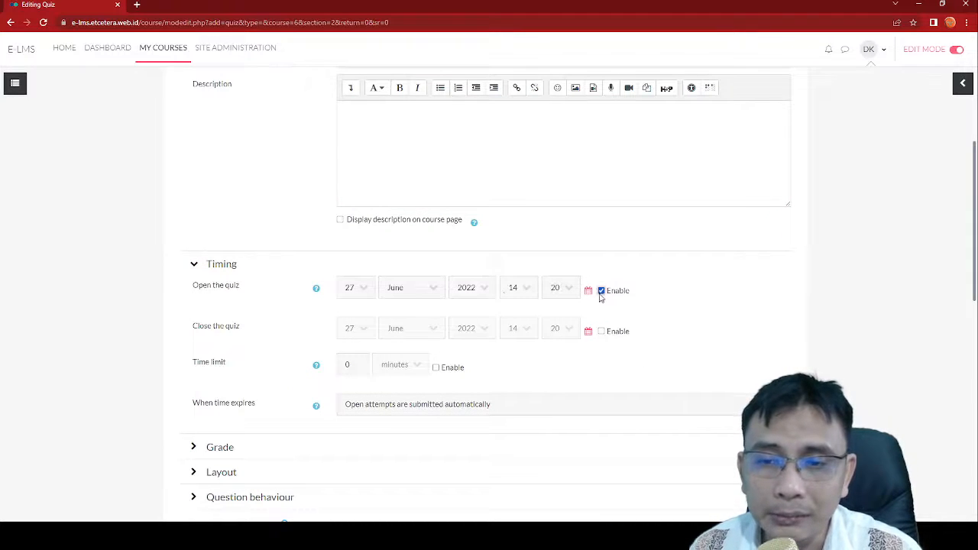
pyautogui.click(511, 290)
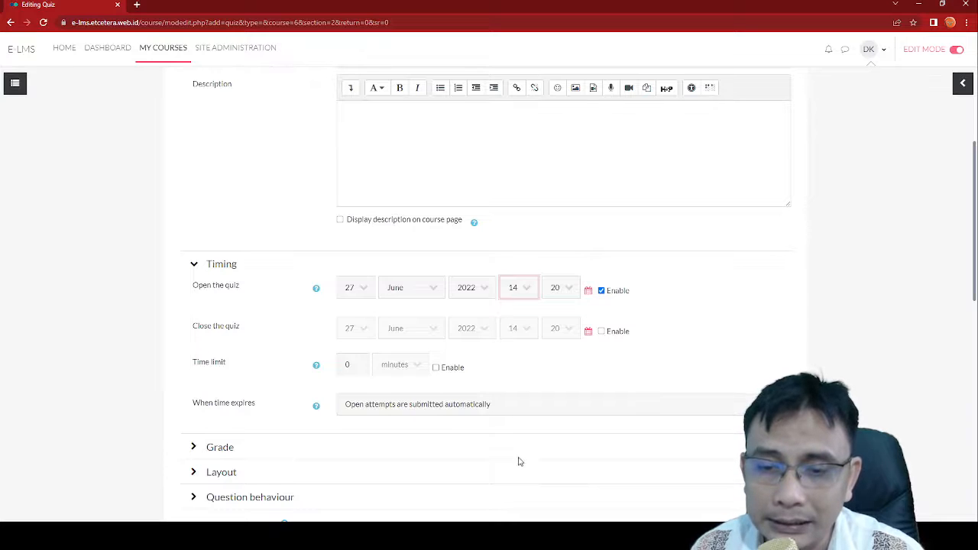
pyautogui.press('Down')
pyautogui.press('Down')
pyautogui.press('Tab')
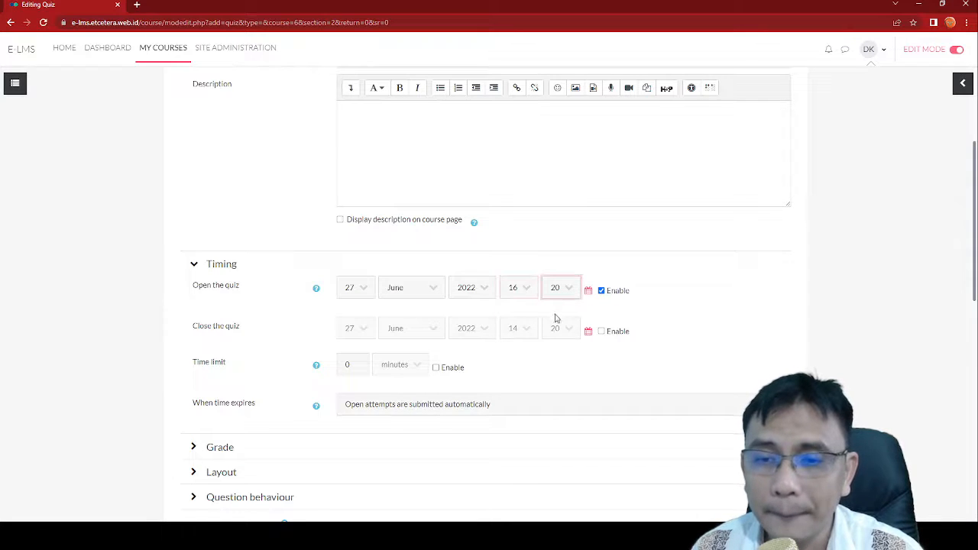
pyautogui.click(558, 304)
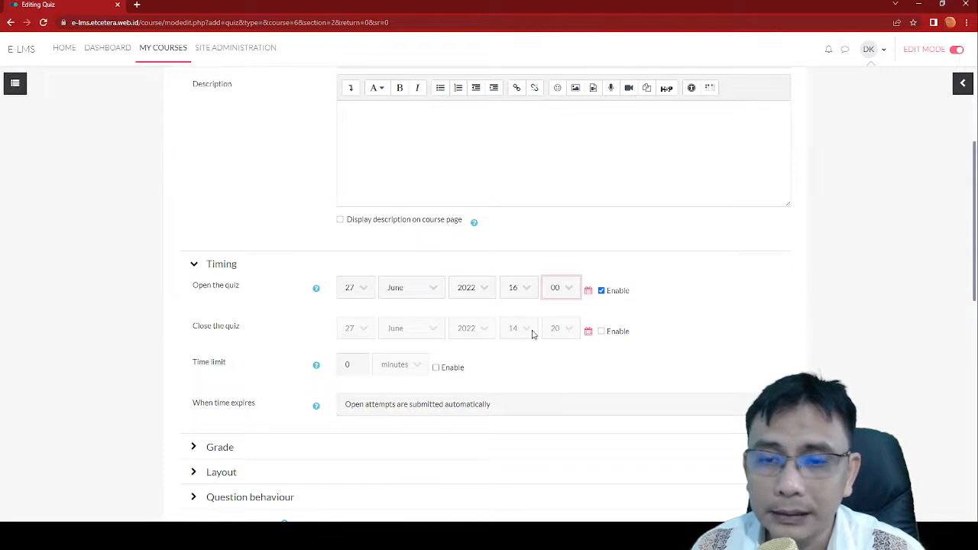
# Enable the quiz's closing time and set it to 27 June 2022, 18:00.
pyautogui.click(602, 333)
pyautogui.click(530, 331)
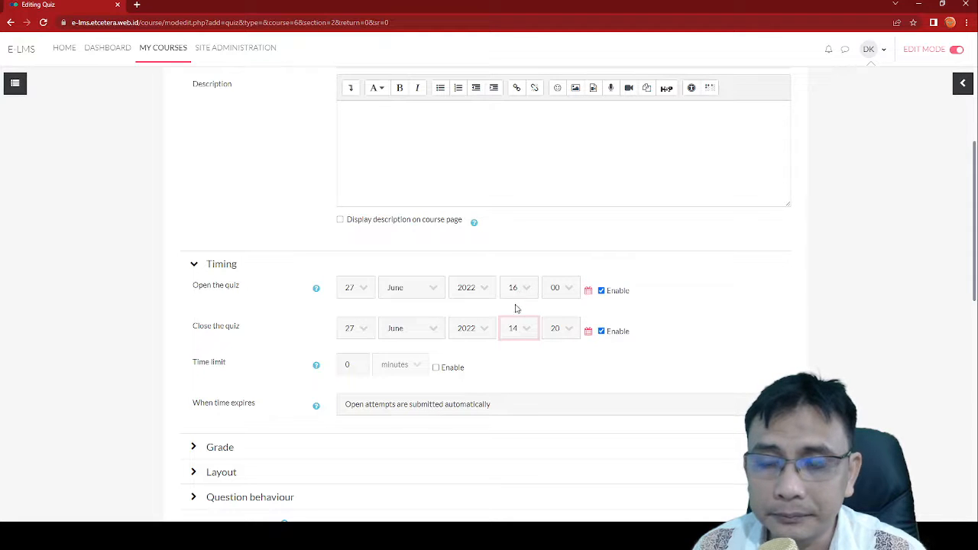
pyautogui.press('Down')
pyautogui.press('Down')
pyautogui.press('Down')
pyautogui.press('Down')
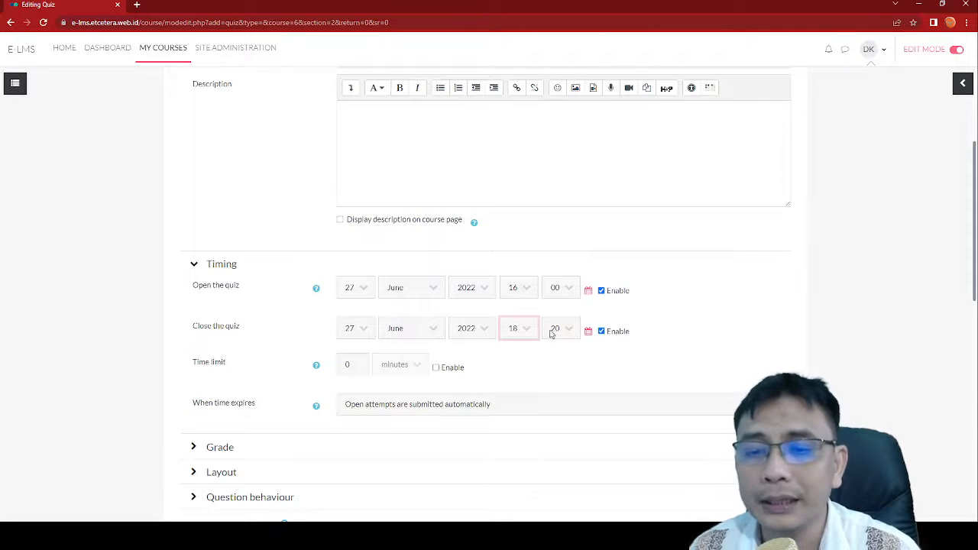
pyautogui.click(553, 333)
pyautogui.scroll(2, 562, 321)
pyautogui.scroll(-1, 567, 299)
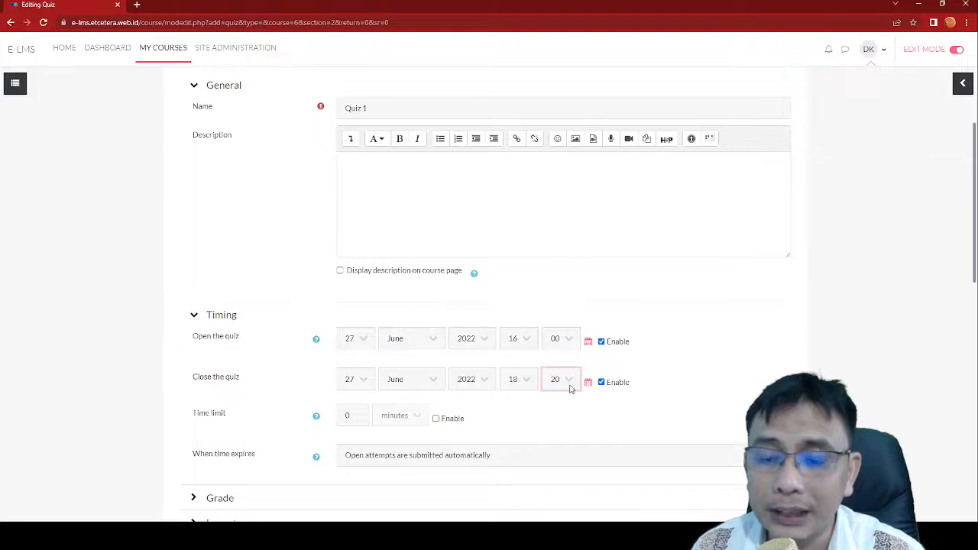
pyautogui.click(567, 181)
pyautogui.click(676, 301)
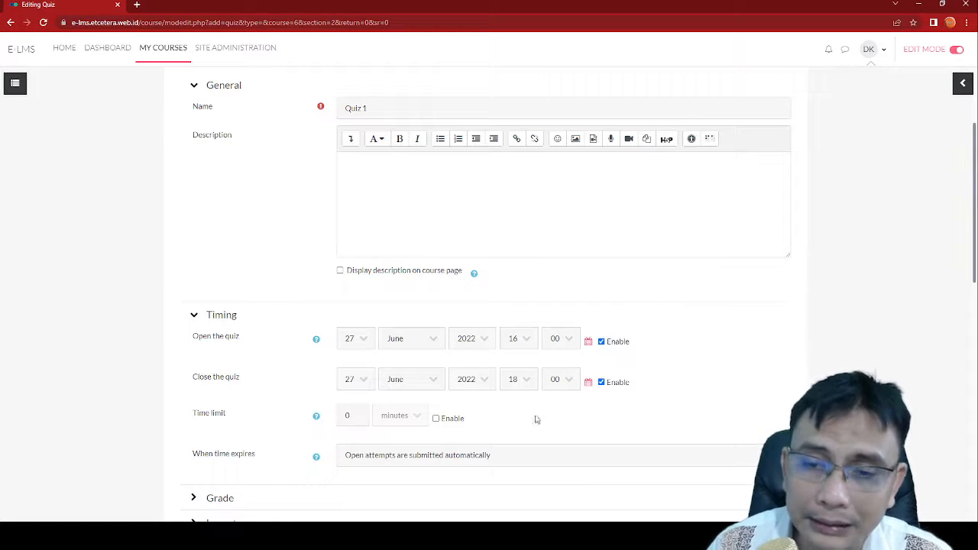
# Enable the quiz's time limit and set it to 10 minutes.
pyautogui.scroll(-2, 313, 369)
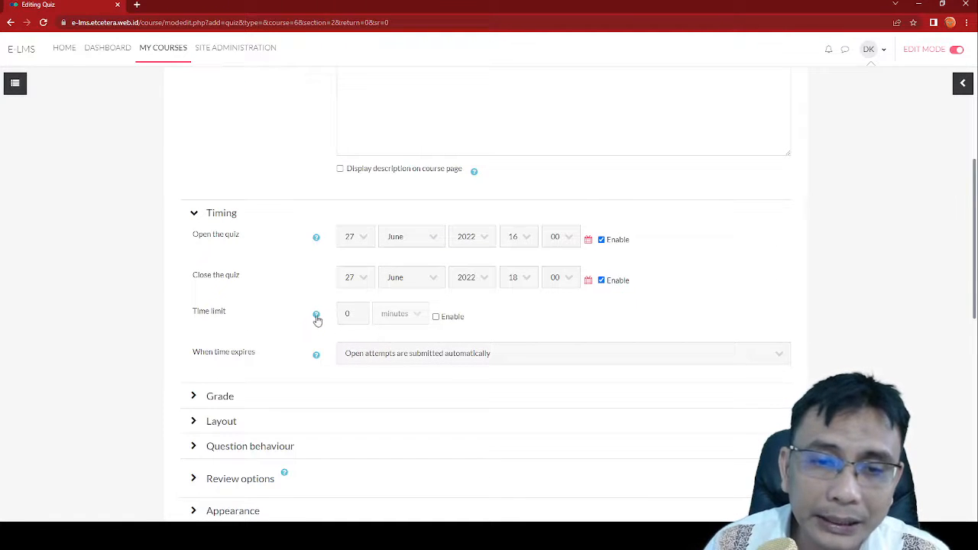
pyautogui.click(436, 318)
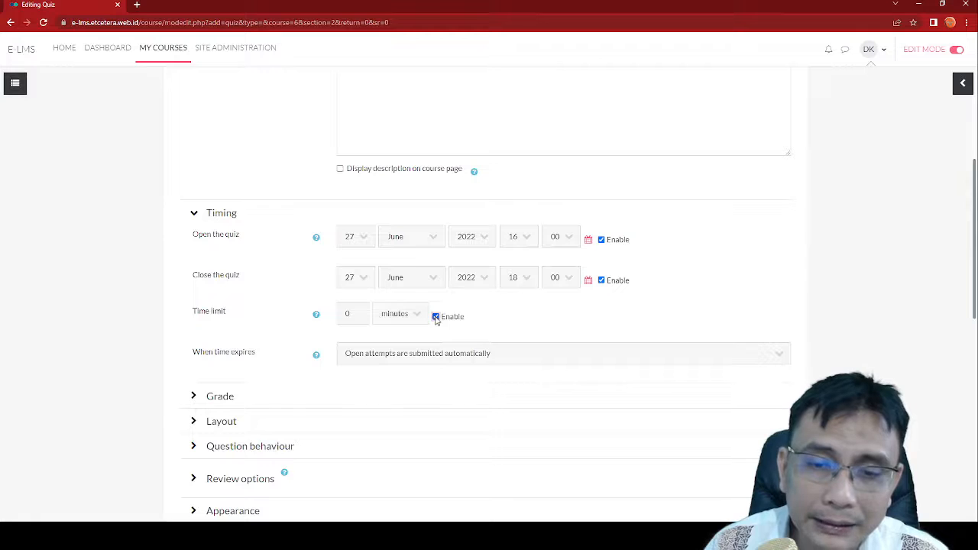
pyautogui.doubleClick(348, 314)
pyautogui.write('10')
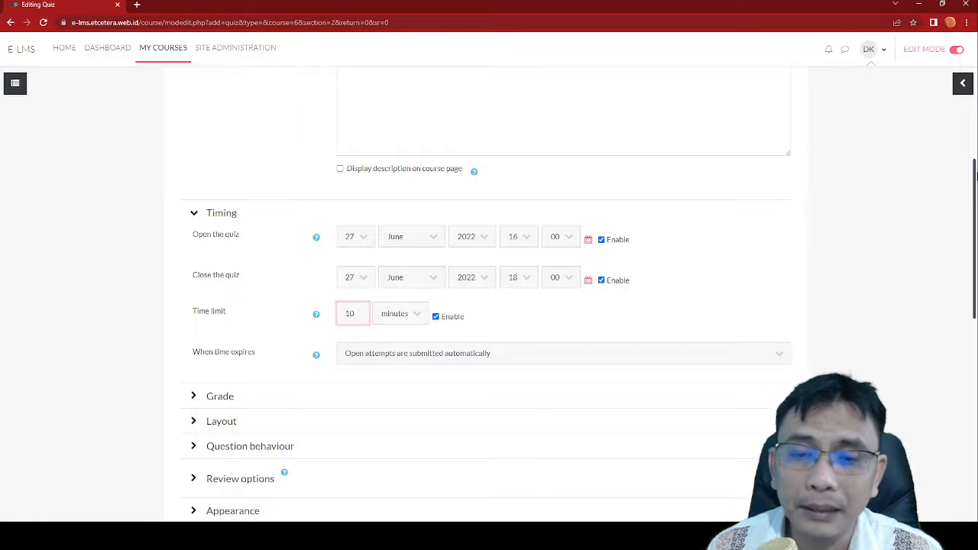
pyautogui.scroll(-2, 490, 306)
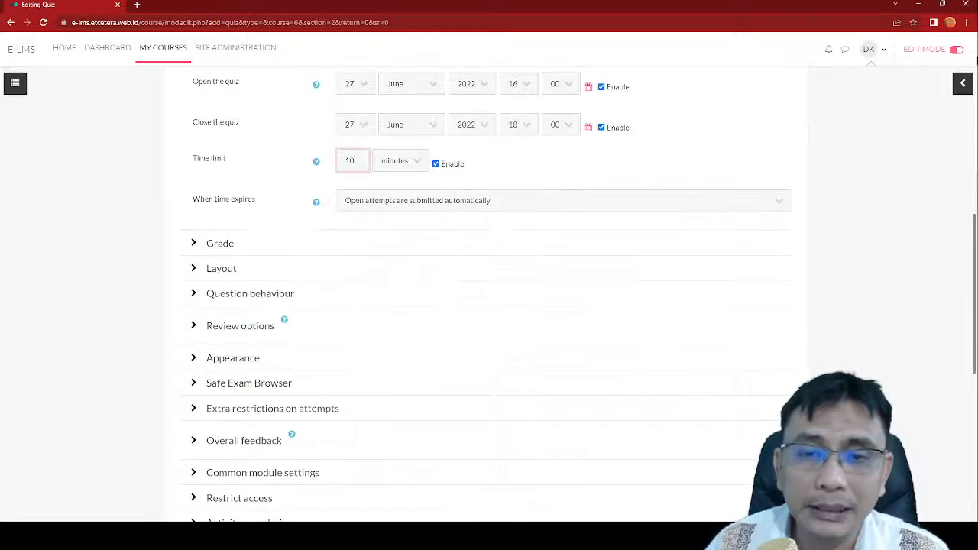
pyautogui.click(646, 161)
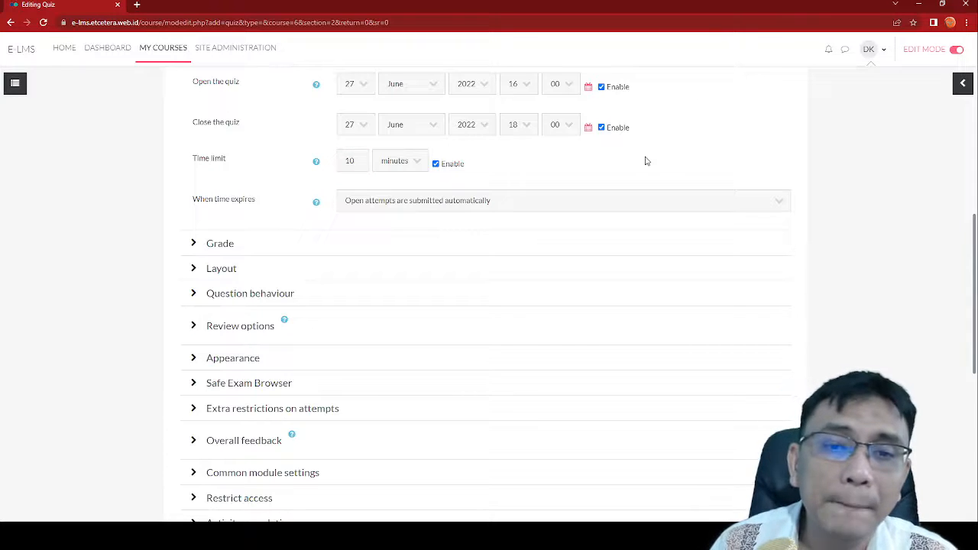
# Expand the Grade settings, try limiting the attempts allowed to 1, and restore the value to Unlimited.
pyautogui.click(222, 244)
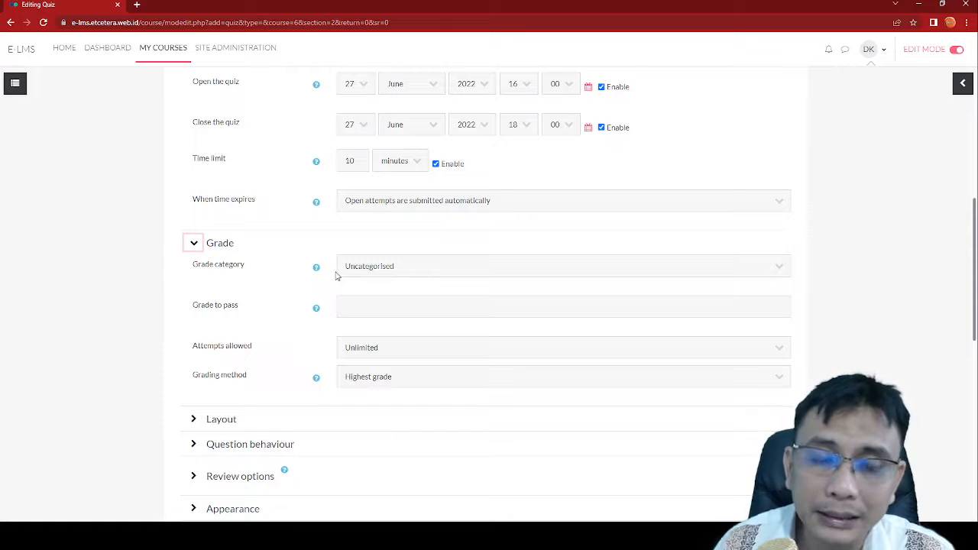
pyautogui.scroll(-1, 321, 277)
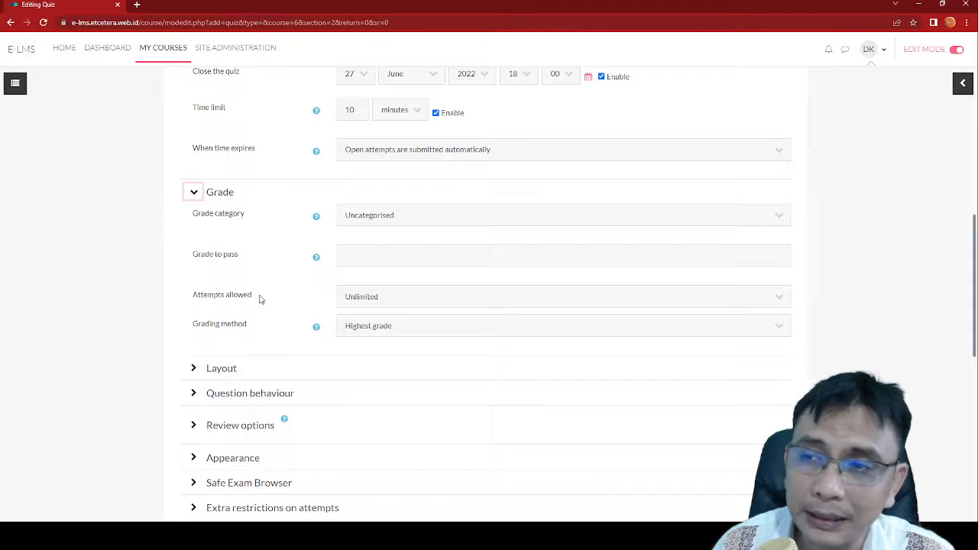
pyautogui.click(415, 306)
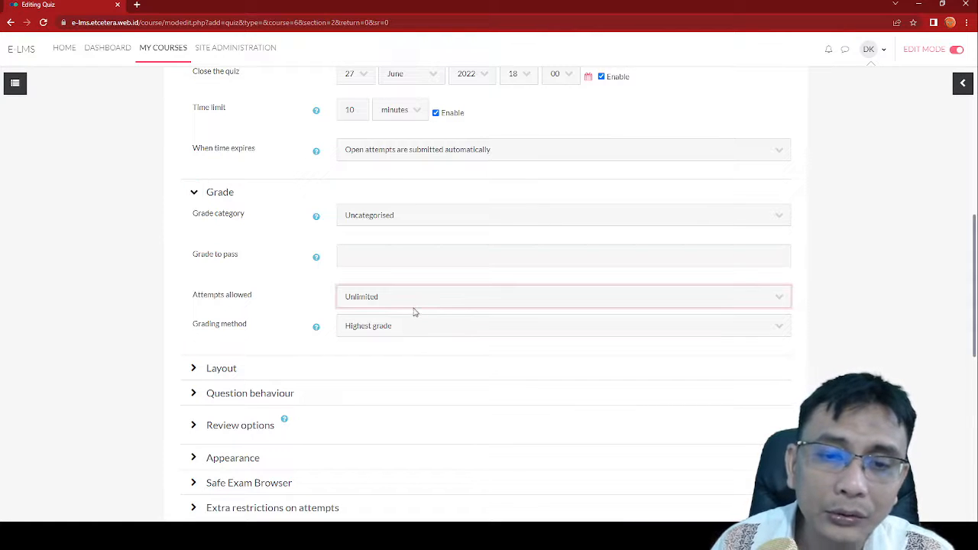
pyautogui.click(406, 326)
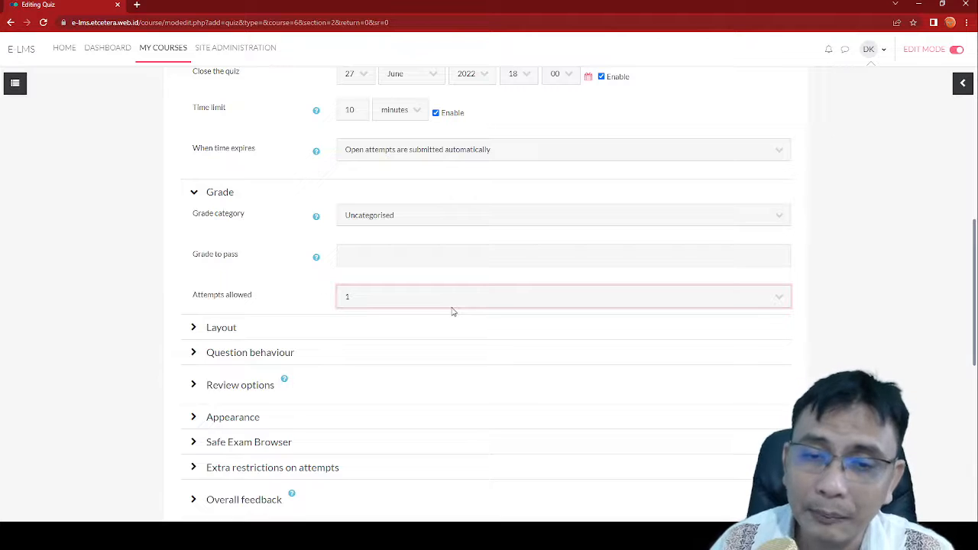
pyautogui.click(390, 321)
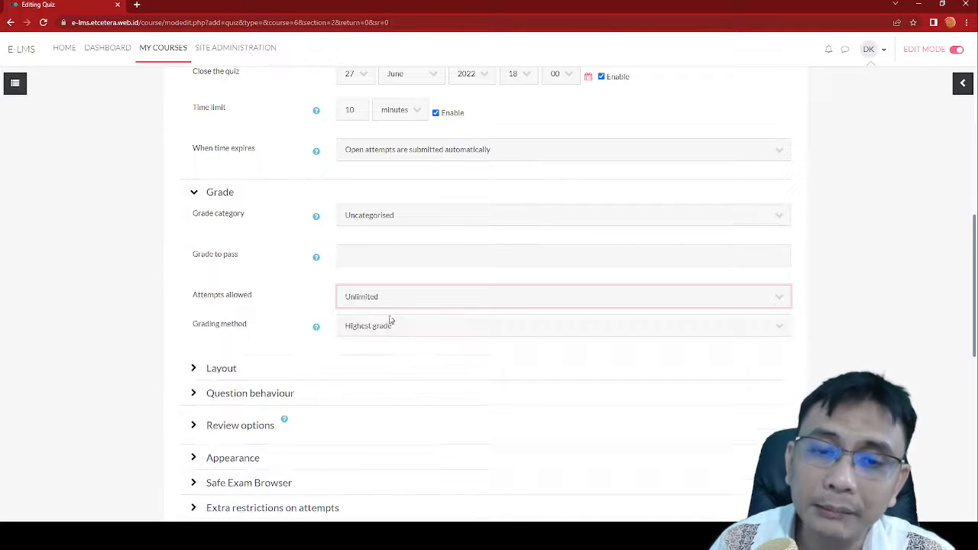
pyautogui.click(285, 287)
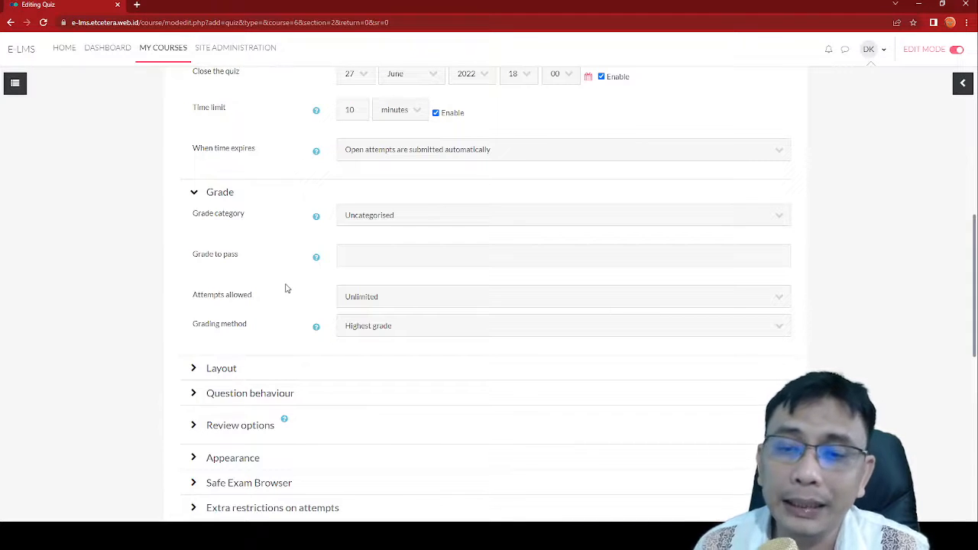
# Set the quiz's attempts allowed to 3 in the Grade settings.
pyautogui.click(581, 296)
pyautogui.click(497, 343)
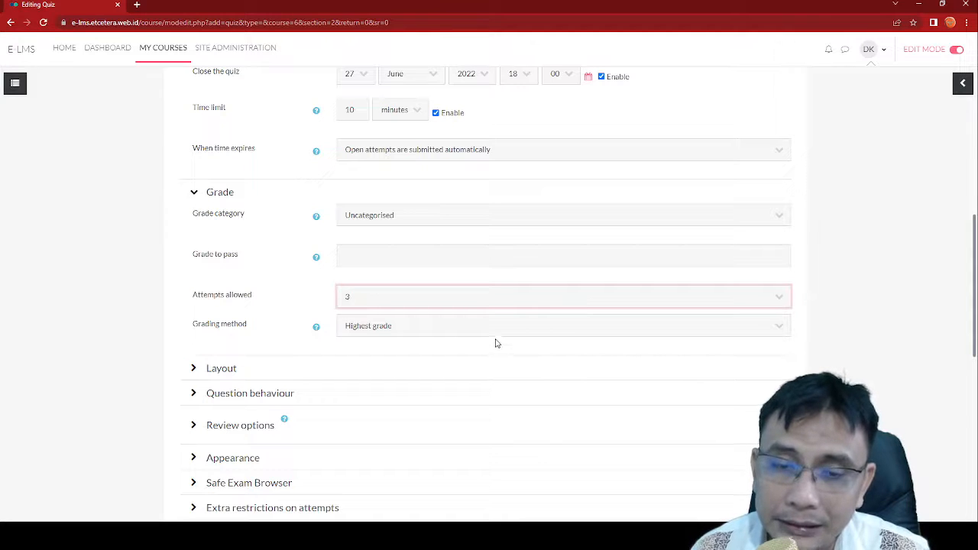
pyautogui.click(307, 276)
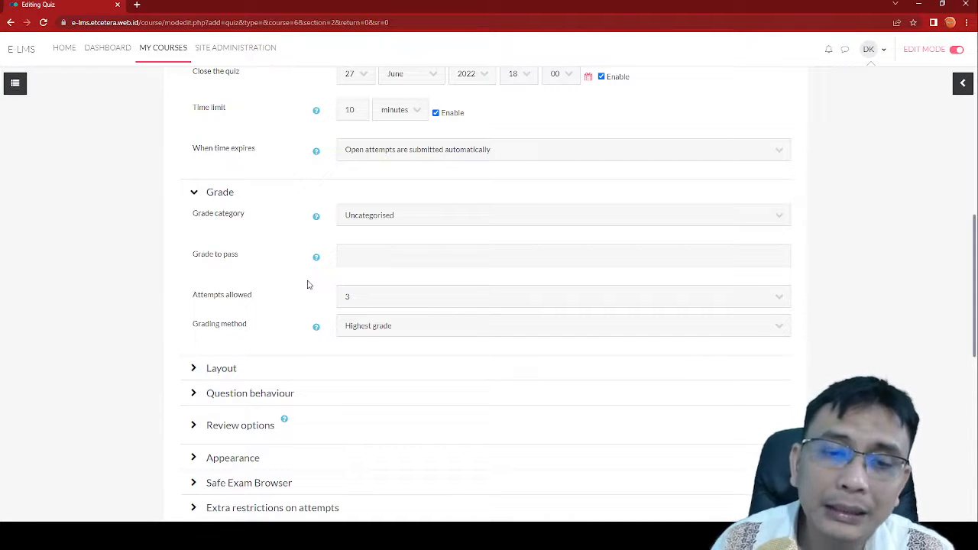
# Try the First attempt grading method for the quiz and restore it to Highest grade.
pyautogui.scroll(-2, 369, 257)
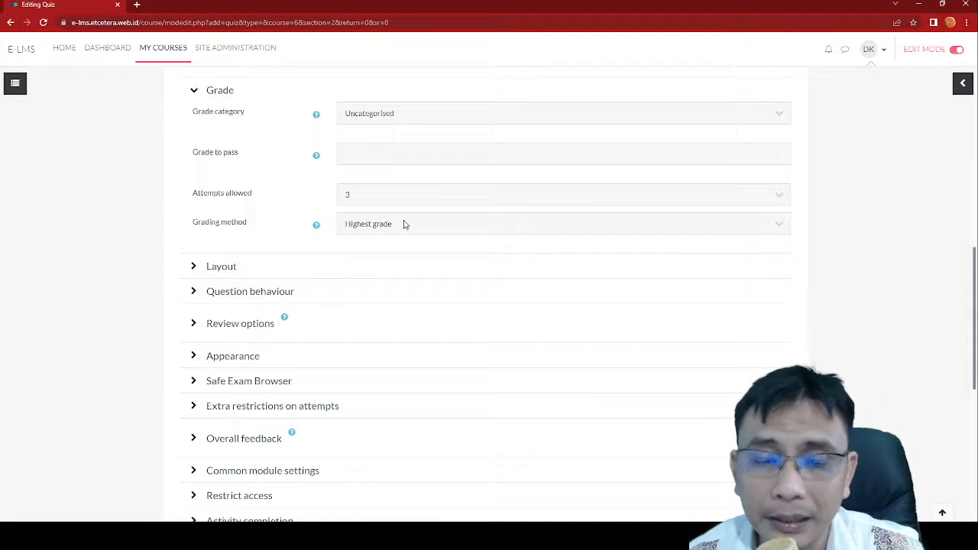
pyautogui.click(404, 224)
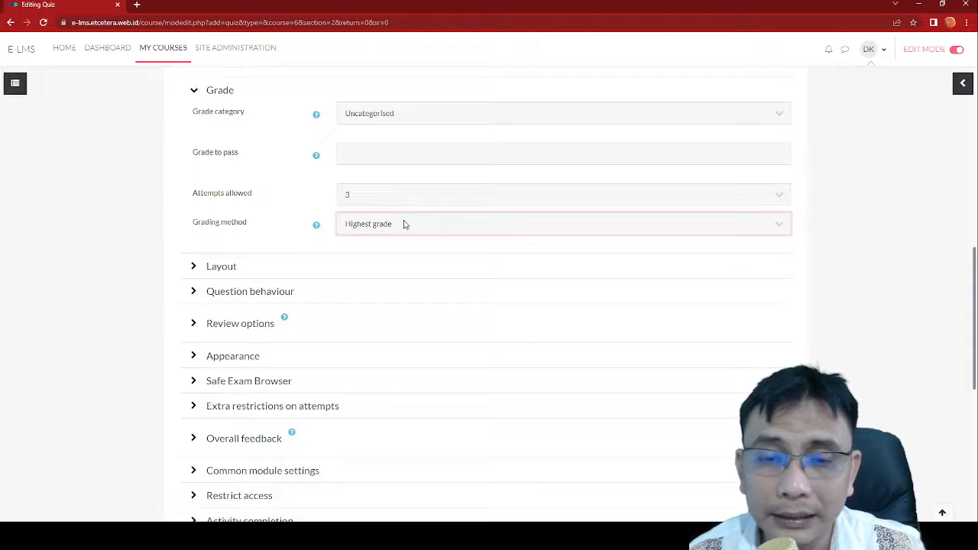
pyautogui.click(388, 256)
pyautogui.click(296, 223)
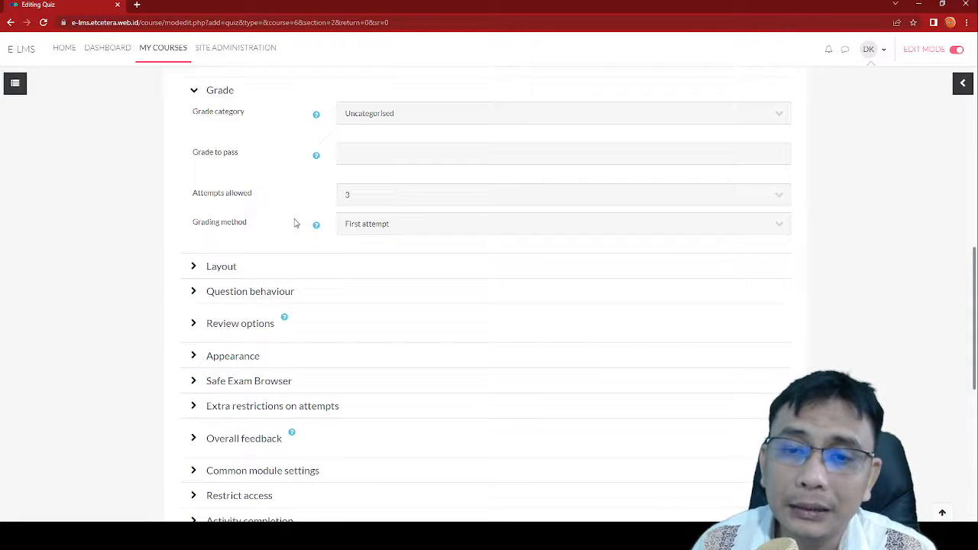
pyautogui.click(393, 228)
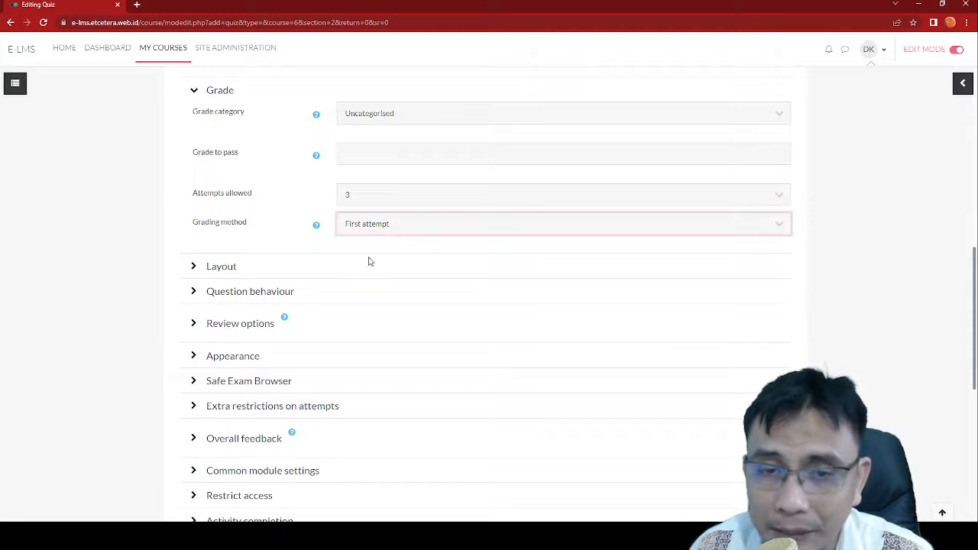
pyautogui.click(345, 247)
pyautogui.click(294, 237)
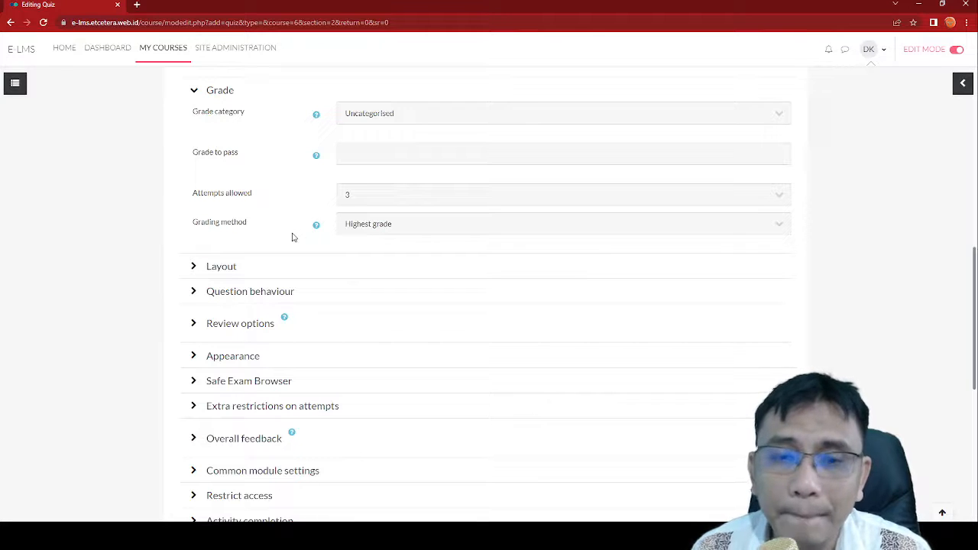
# Expand the Activity completion settings and set completion tracking to "Show activity as complete when conditions are met".
pyautogui.scroll(-2, 310, 227)
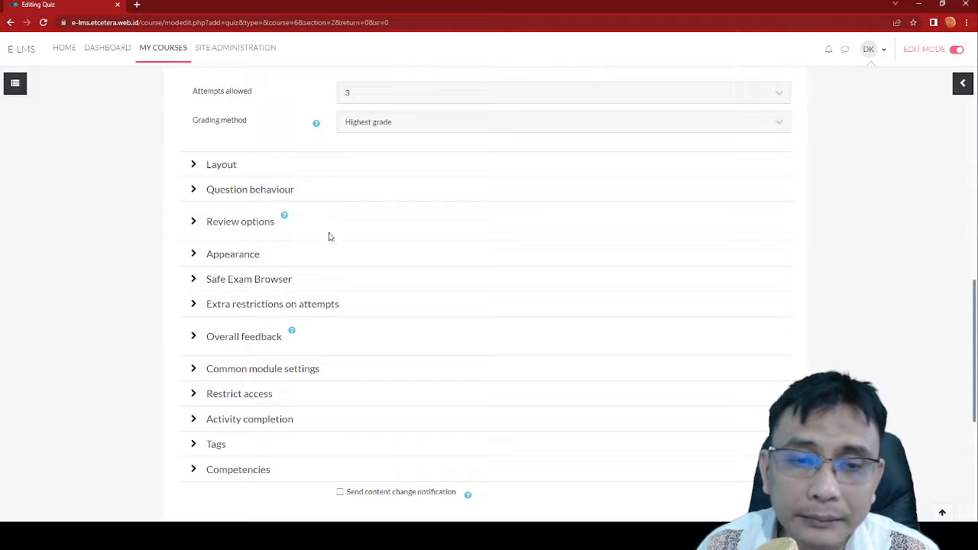
pyautogui.scroll(-2, 336, 247)
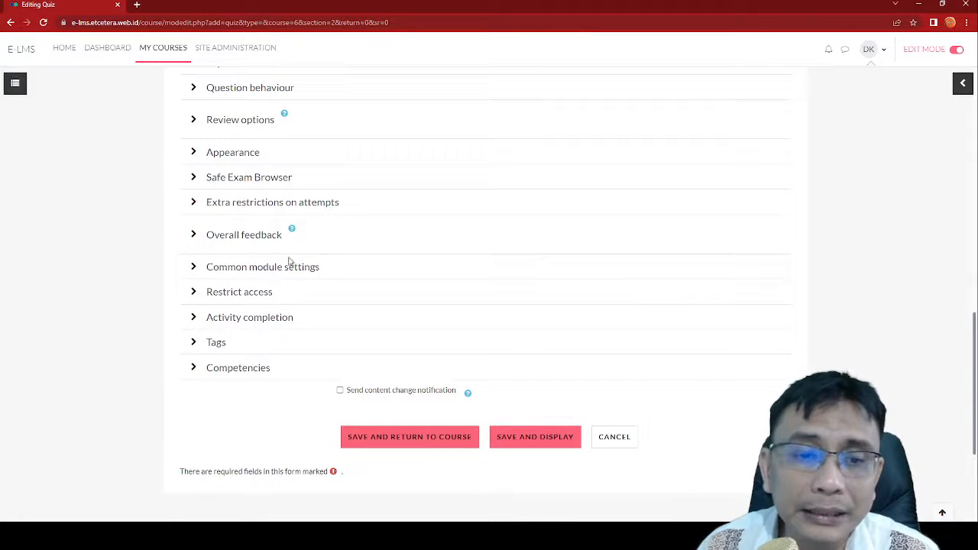
pyautogui.click(269, 317)
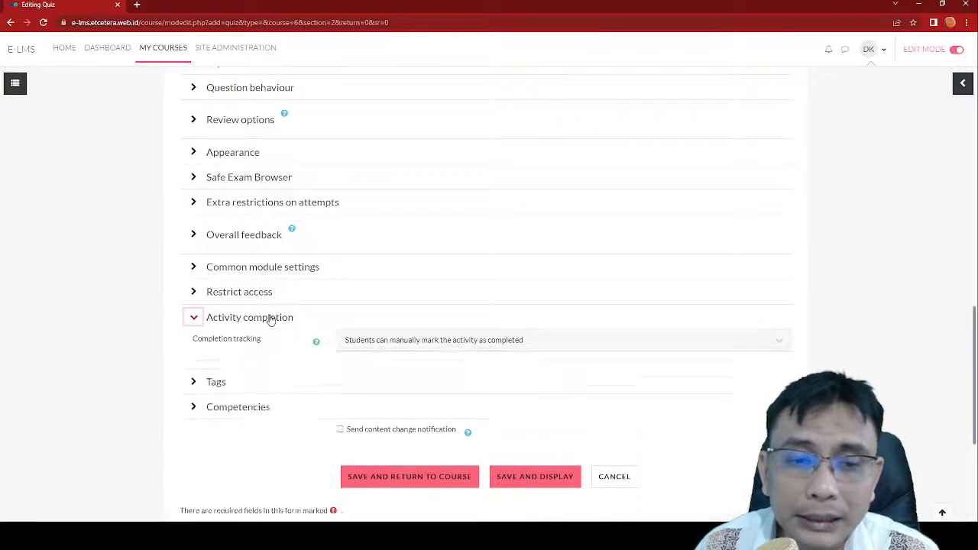
pyautogui.scroll(-2, 270, 320)
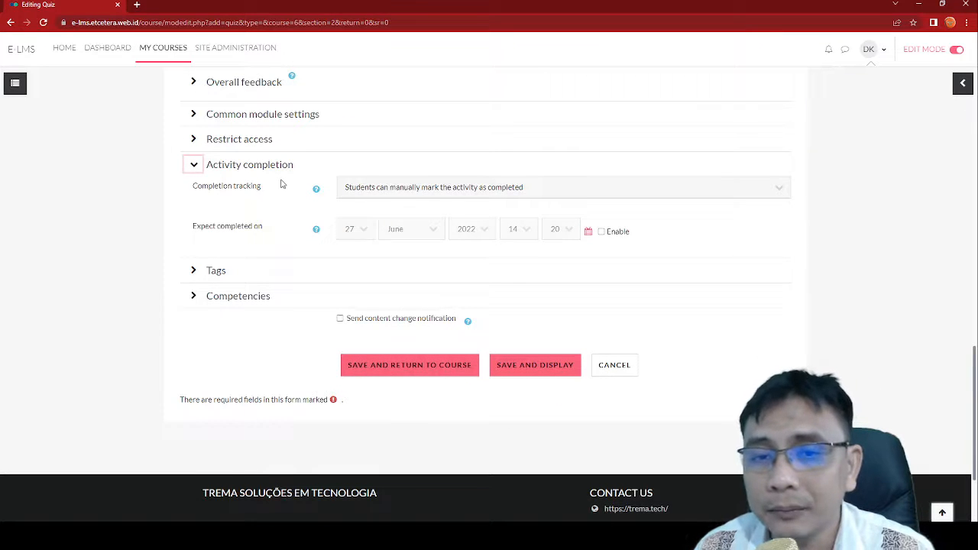
pyautogui.click(447, 192)
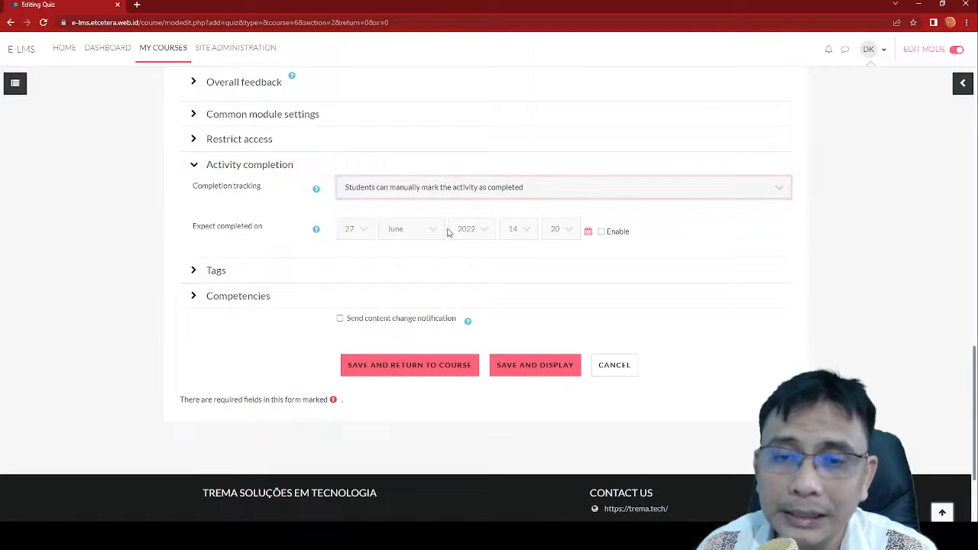
pyautogui.click(449, 232)
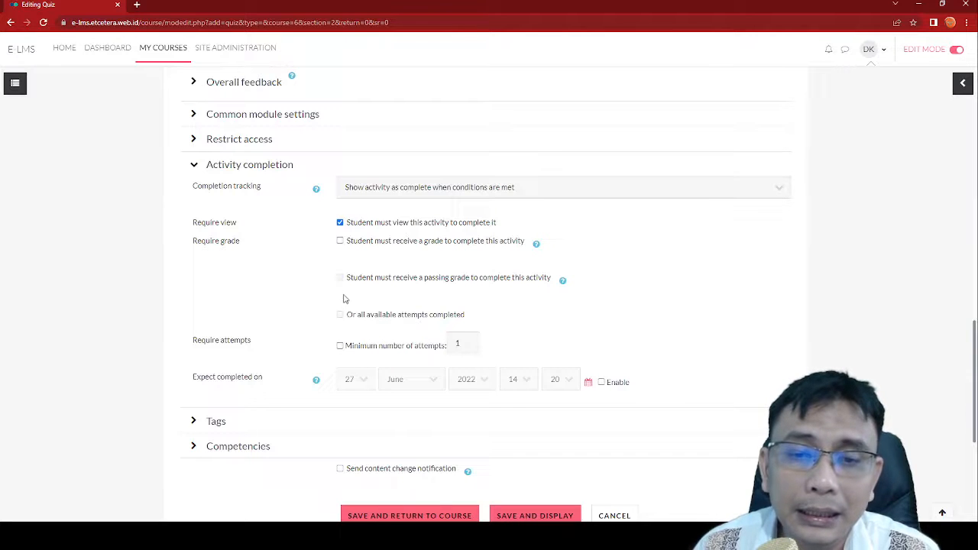
# Require students to receive a grade and make a minimum of 1 attempt for completion, and save and display the quiz.
pyautogui.click(340, 241)
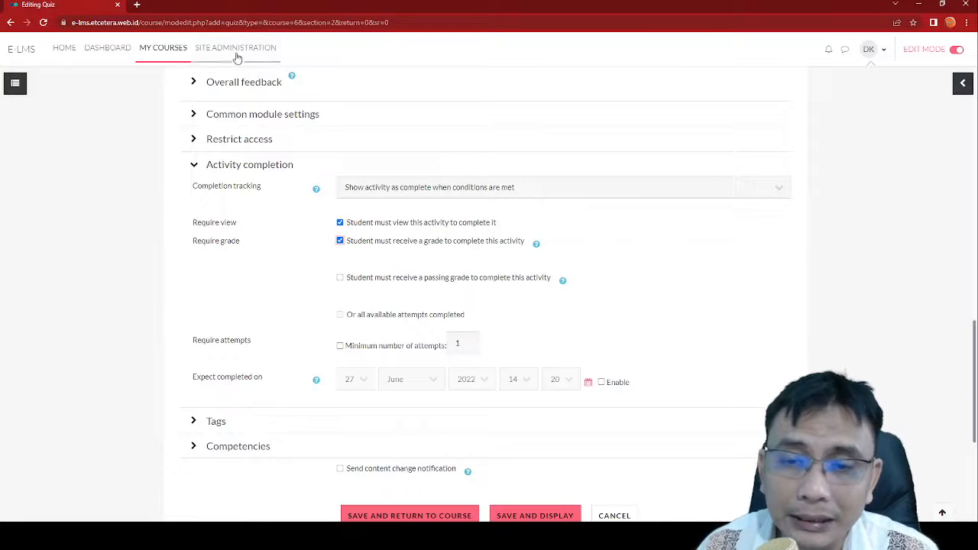
pyautogui.scroll(-2, 331, 163)
pyautogui.click(341, 243)
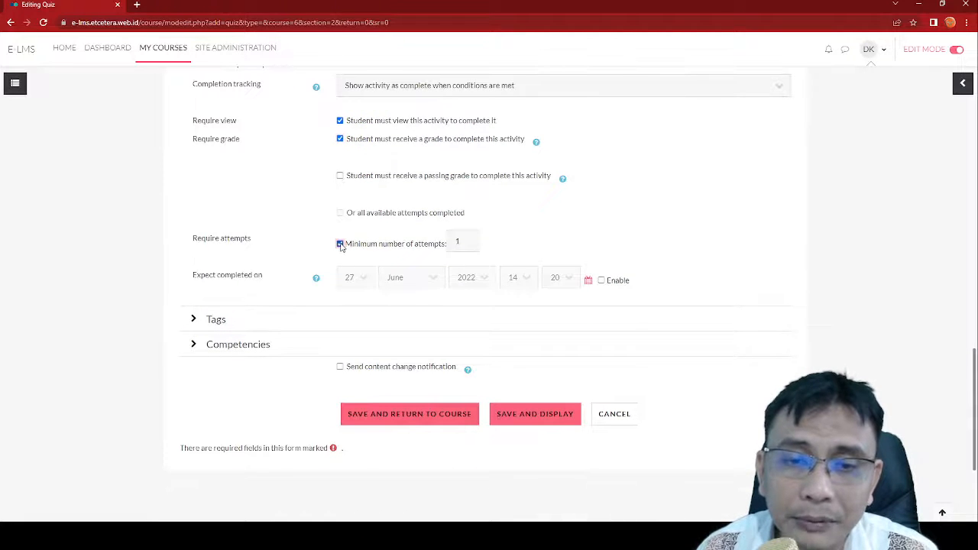
pyautogui.press('Tab')
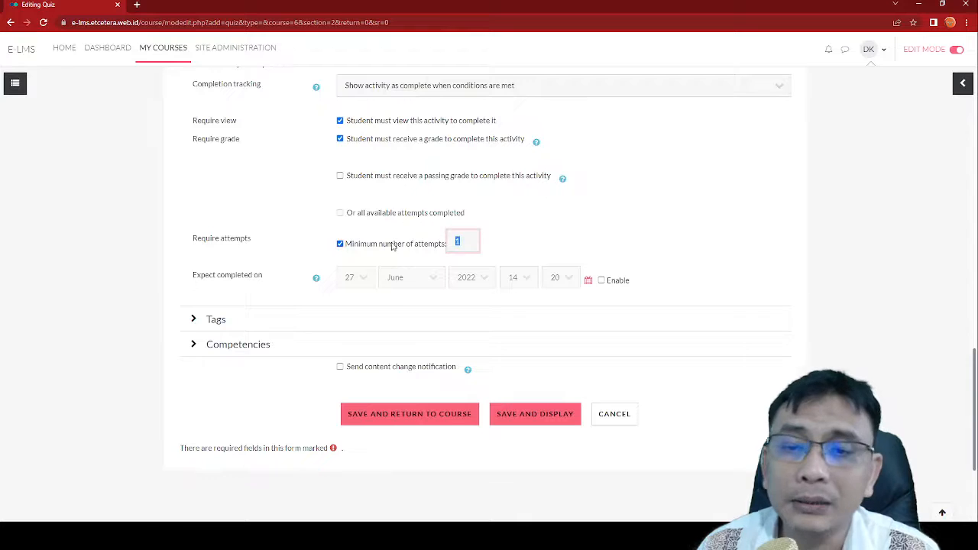
pyautogui.click(684, 264)
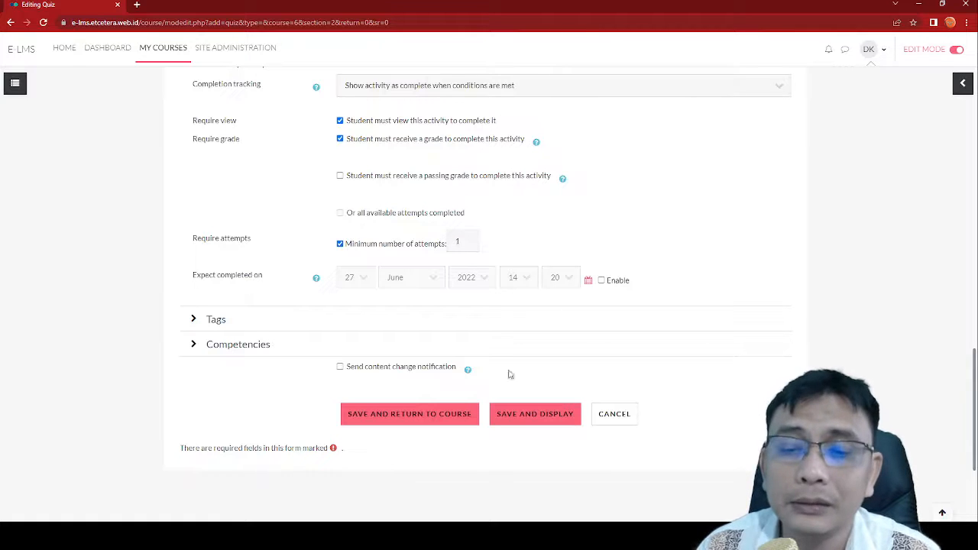
pyautogui.click(550, 422)
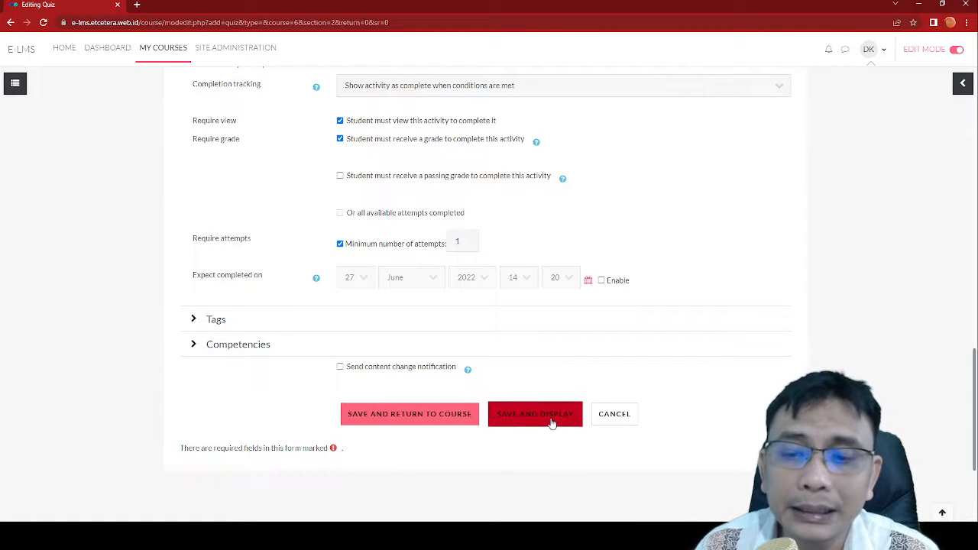